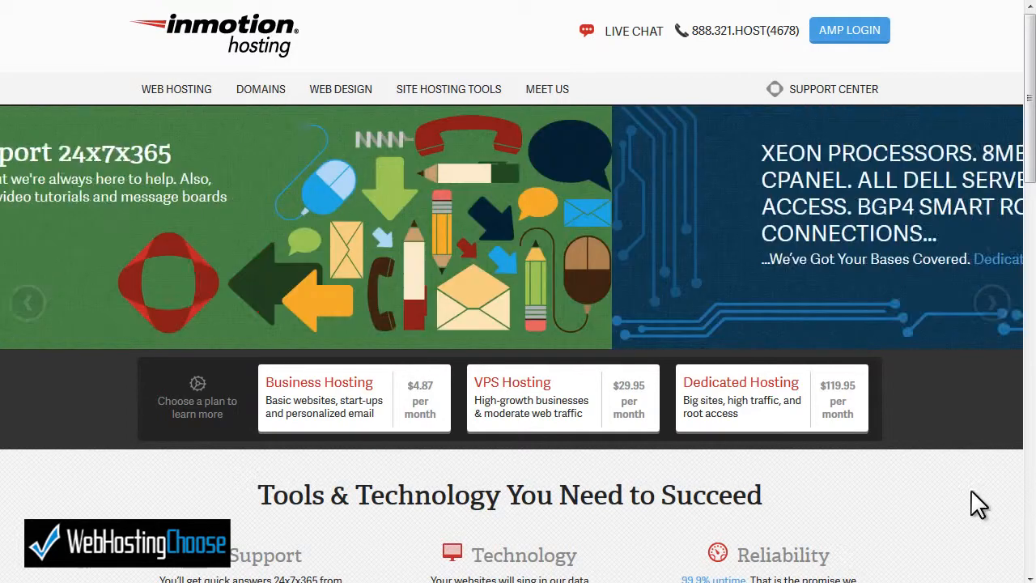
- Log in to InMotion Hosting's Account Management Panel with your account credentials
left_click(853, 34)
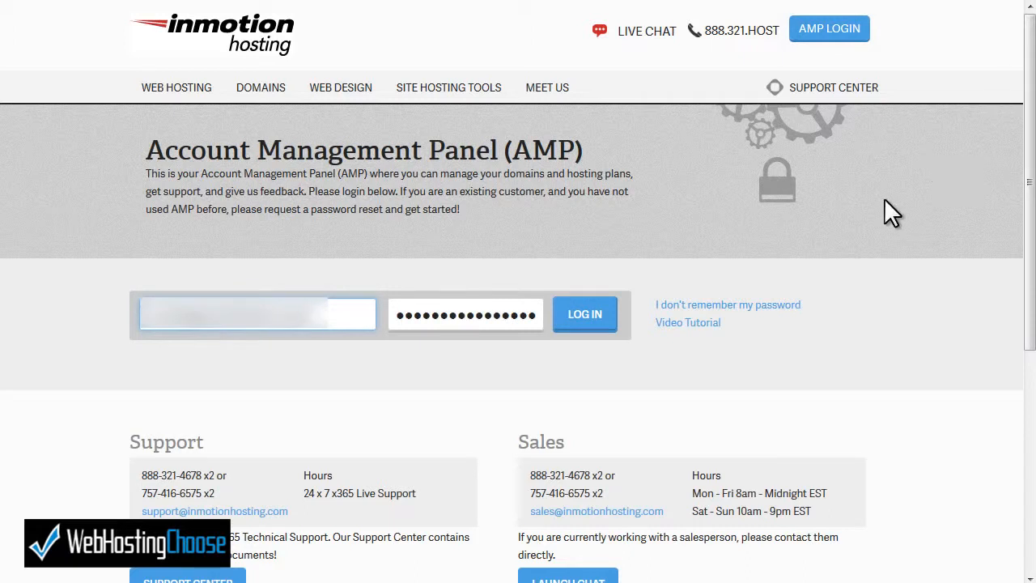
left_click(581, 320)
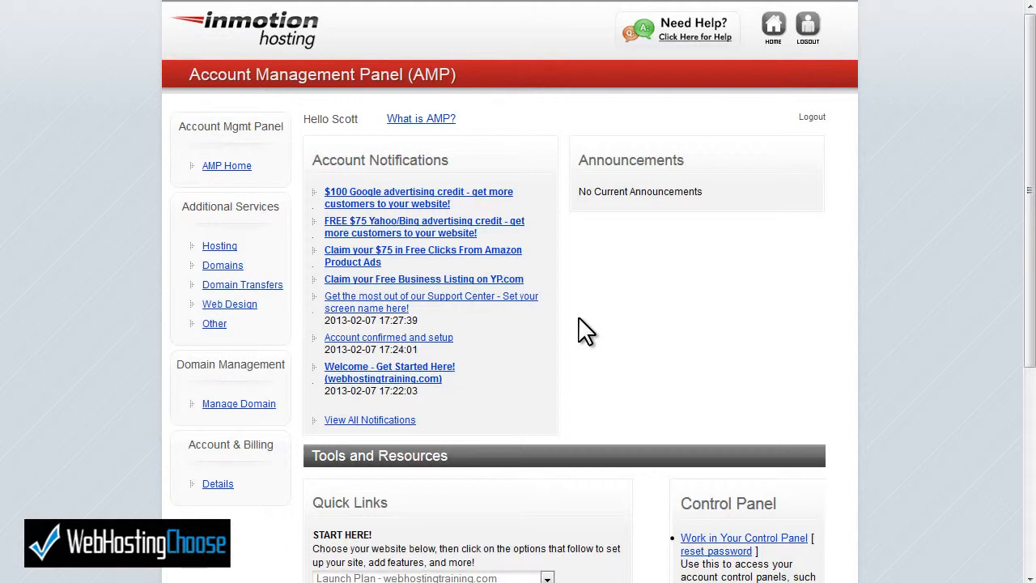
- Open webhostingtraining.com's technical details and launch its cPanel login with credentials filled in
scroll(579, 319, "down", 5)
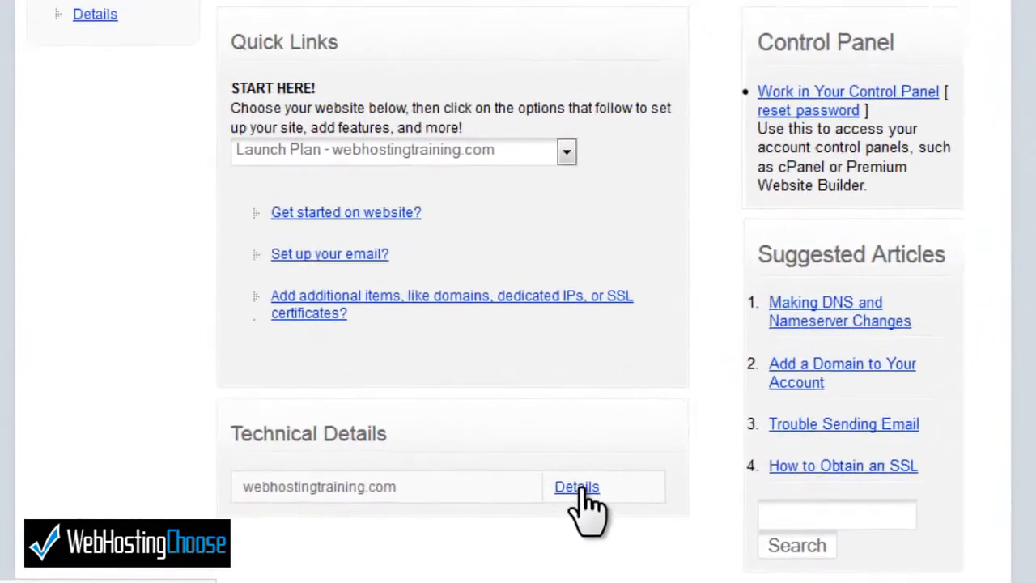
left_click(577, 488)
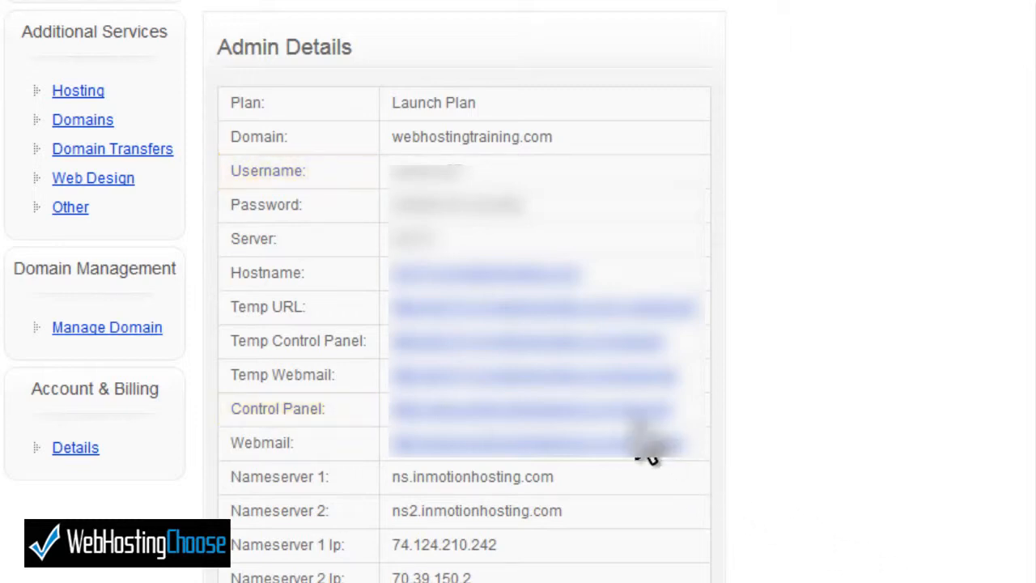
left_click(611, 409)
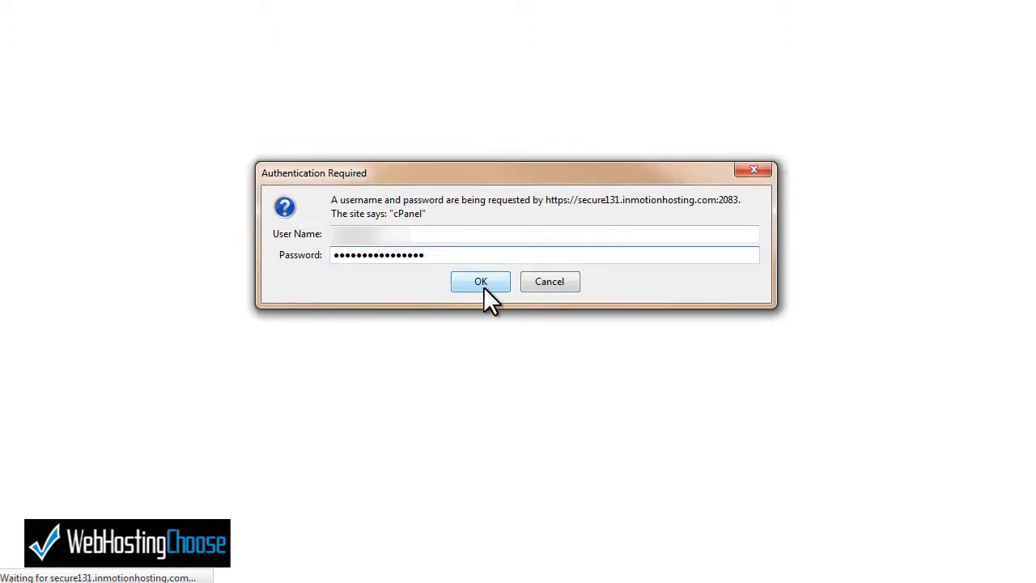
- Confirm the cPanel login and open Softaculous from Software/Services
left_click(484, 288)
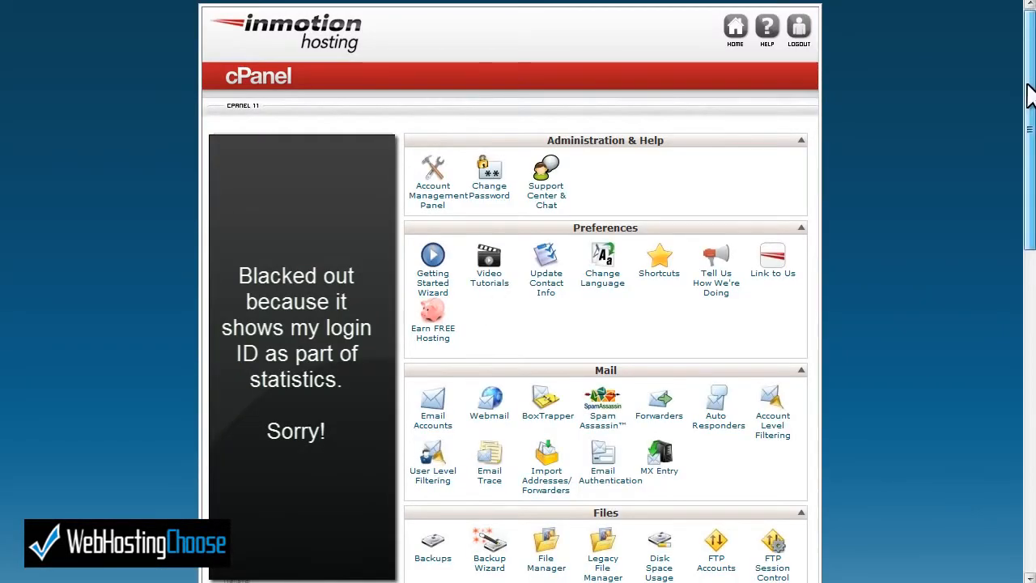
left_click_drag(1029, 86, 1029, 377)
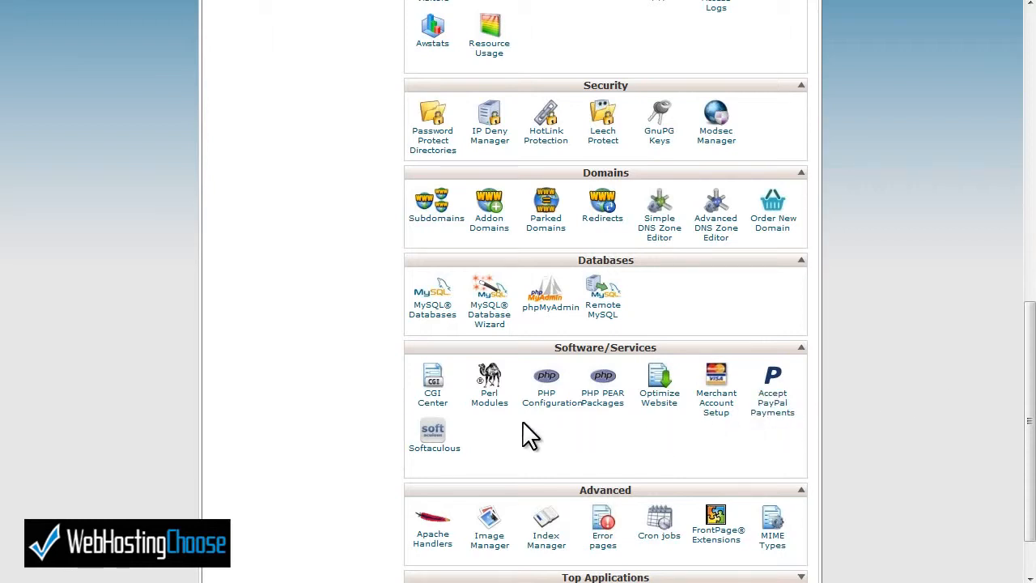
left_click(435, 450)
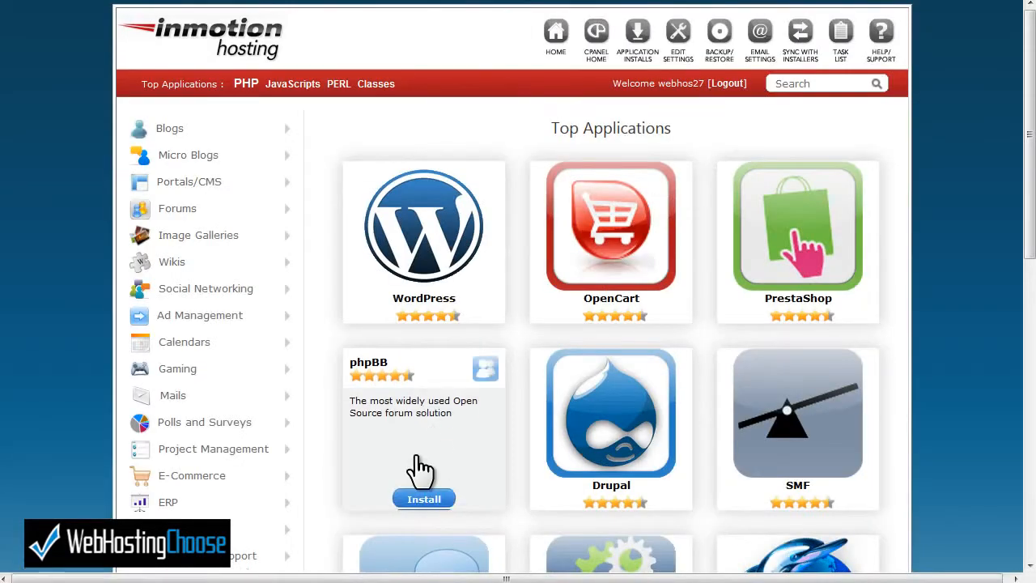
- Start a WordPress install from its card in Softaculous's Top Applications
mouse_move(421, 311)
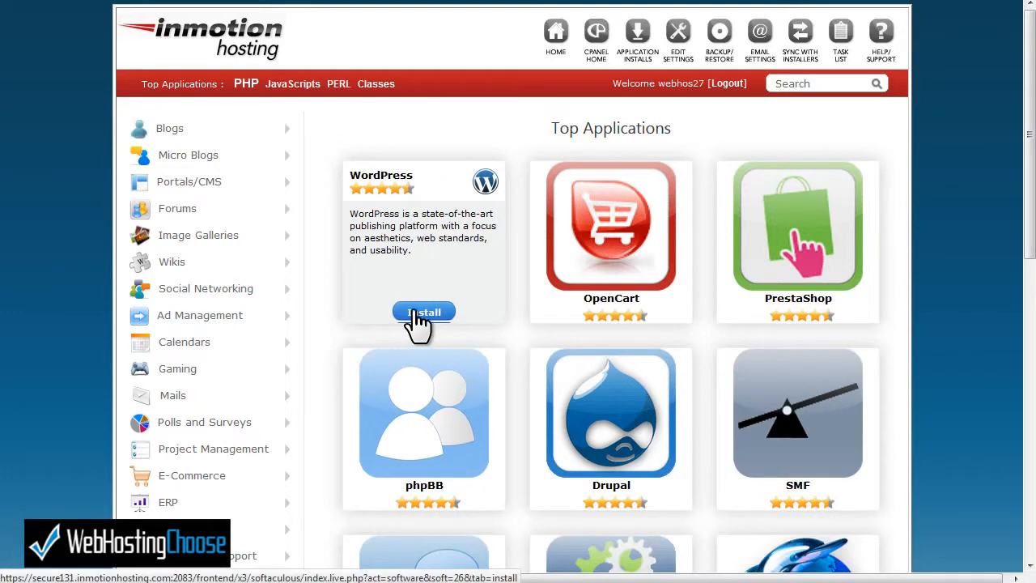
left_click(416, 313)
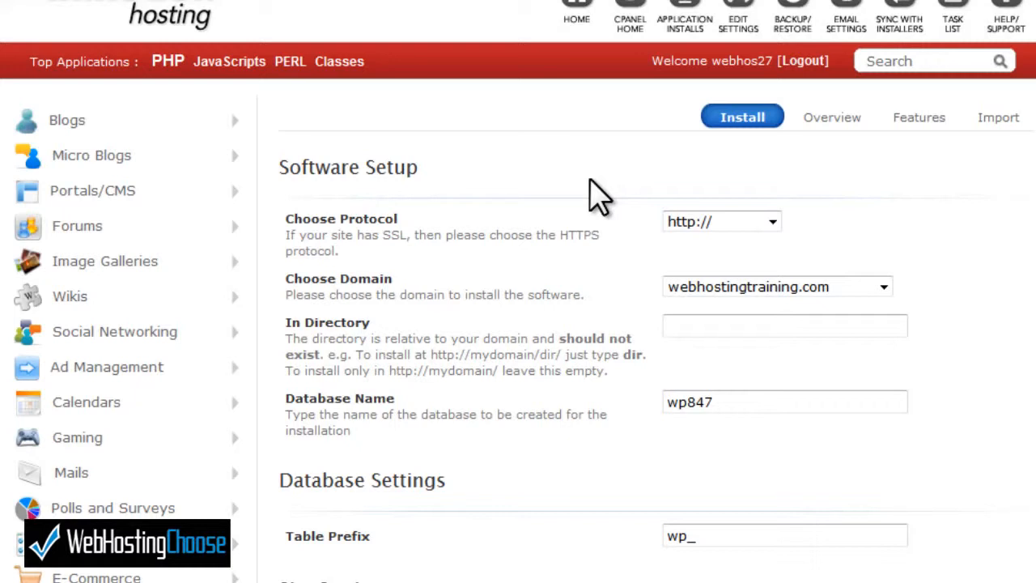
left_click(773, 223)
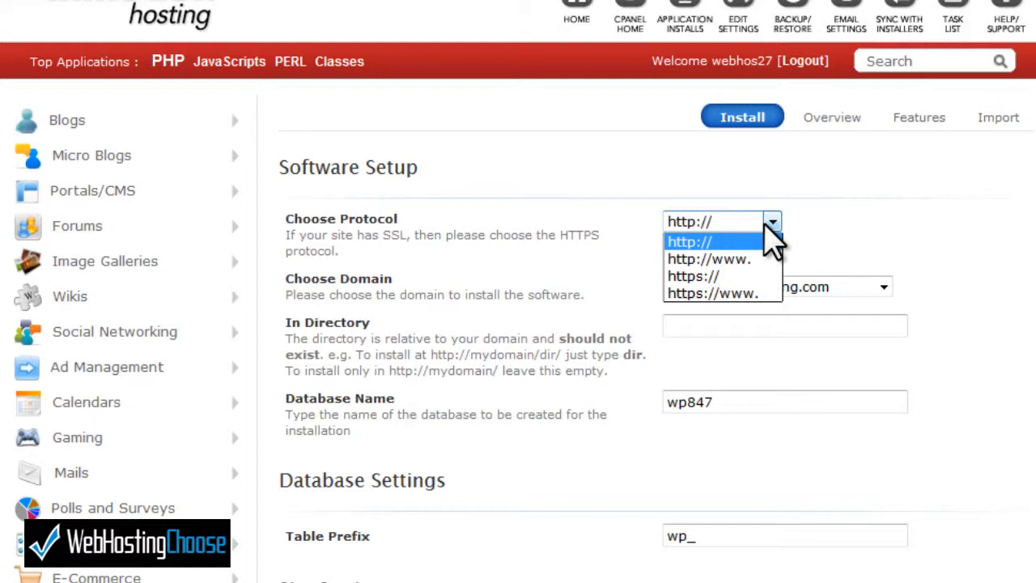
left_click(743, 261)
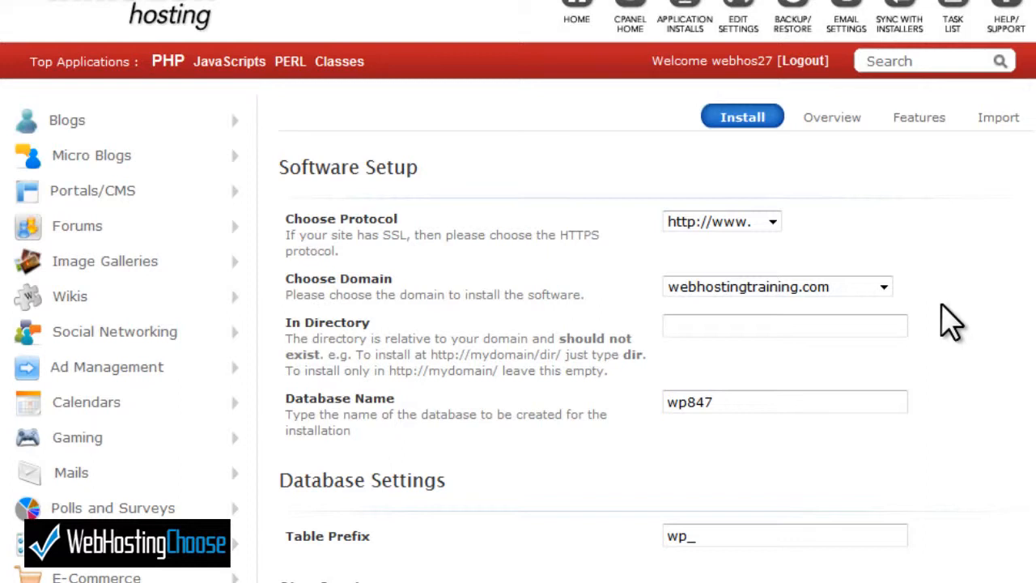
left_click(766, 325)
- Leave the In Directory field empty so WordPress installs at the domain root
type("blog")
key("BackSpace")
key("BackSpace")
key("BackSpace")
key("BackSpace")
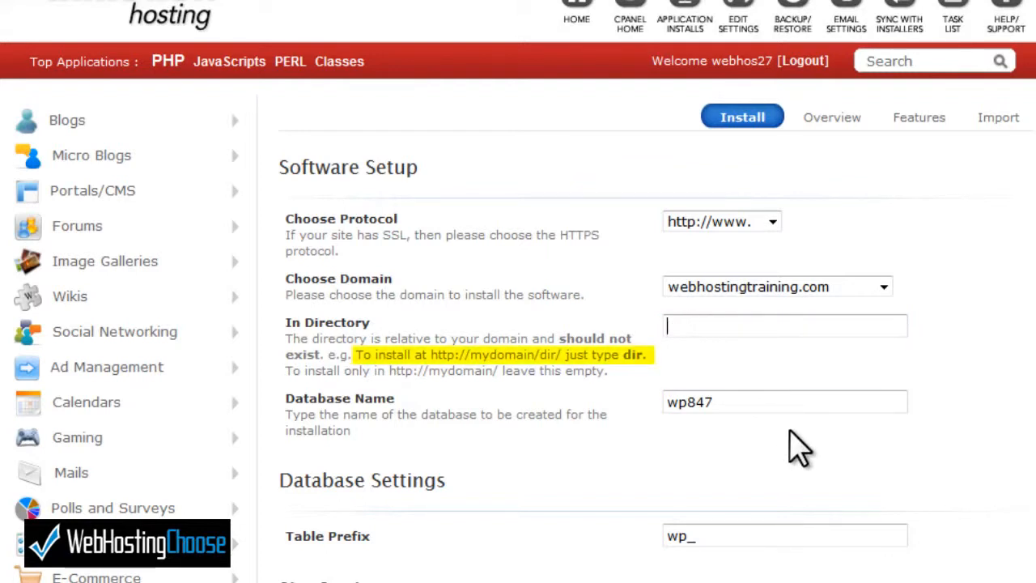
type("dir")
key("BackSpace")
key("BackSpace")
key("BackSpace")
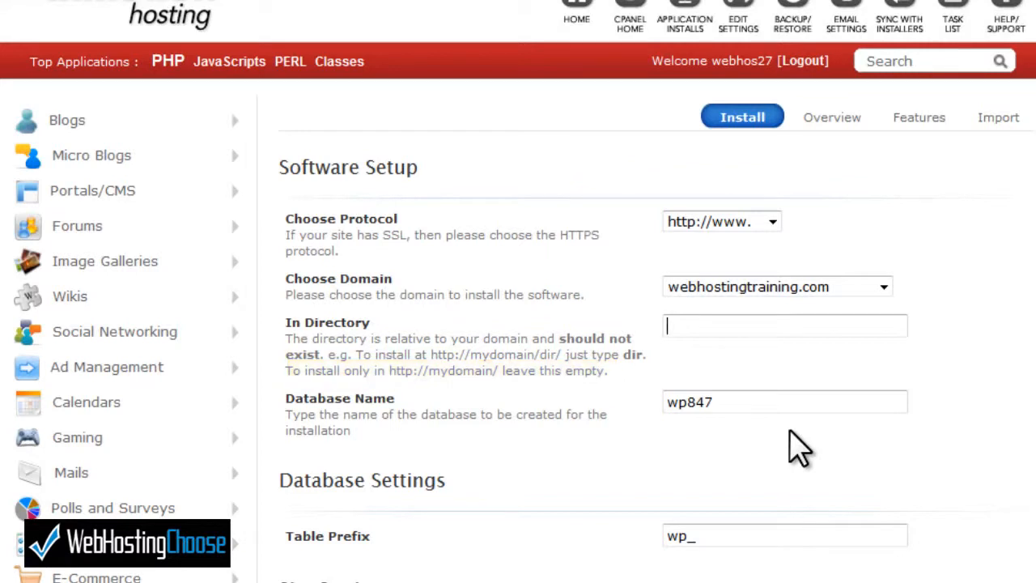
- Rename the database from wp847 to whtrain
key("Tab")
key("BackSpace")
key("BackSpace")
key("BackSpace")
key("BackSpace")
key("BackSpace")
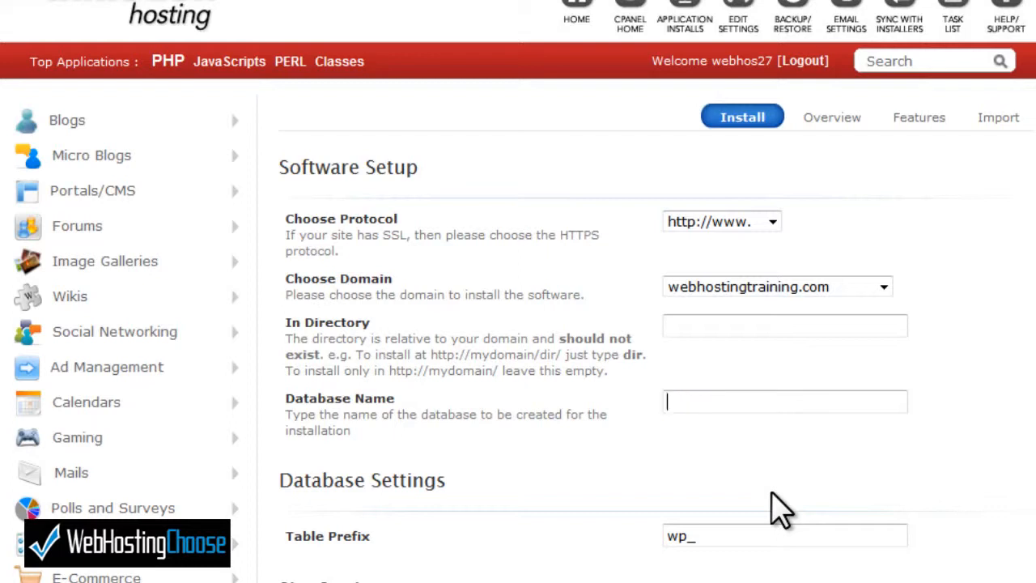
type("whtrain")
left_click(764, 538)
- Replace the default site name My Blog with 'Web Hosting Training'
scroll(518, 323, "down", 7)
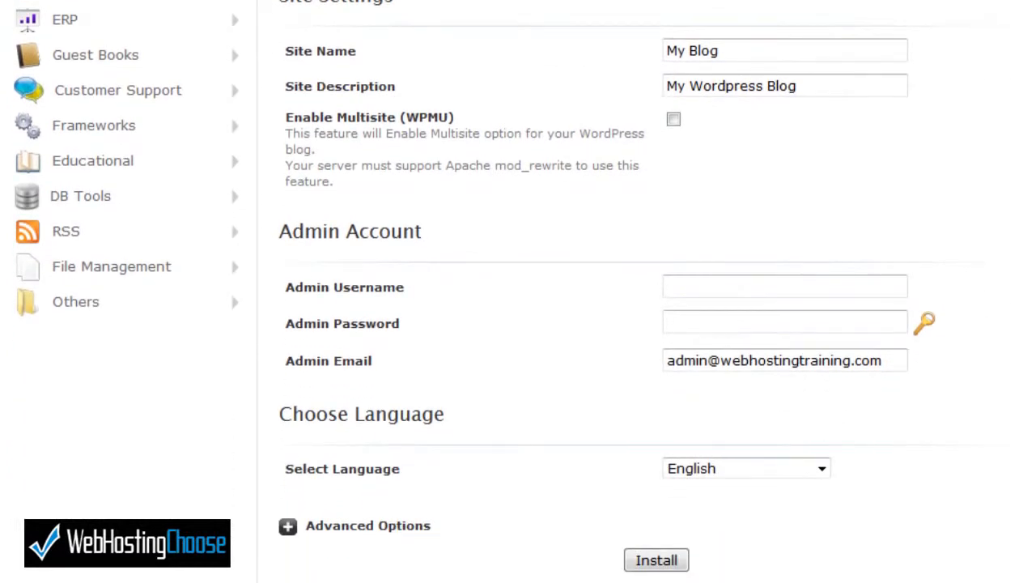
left_click(756, 49)
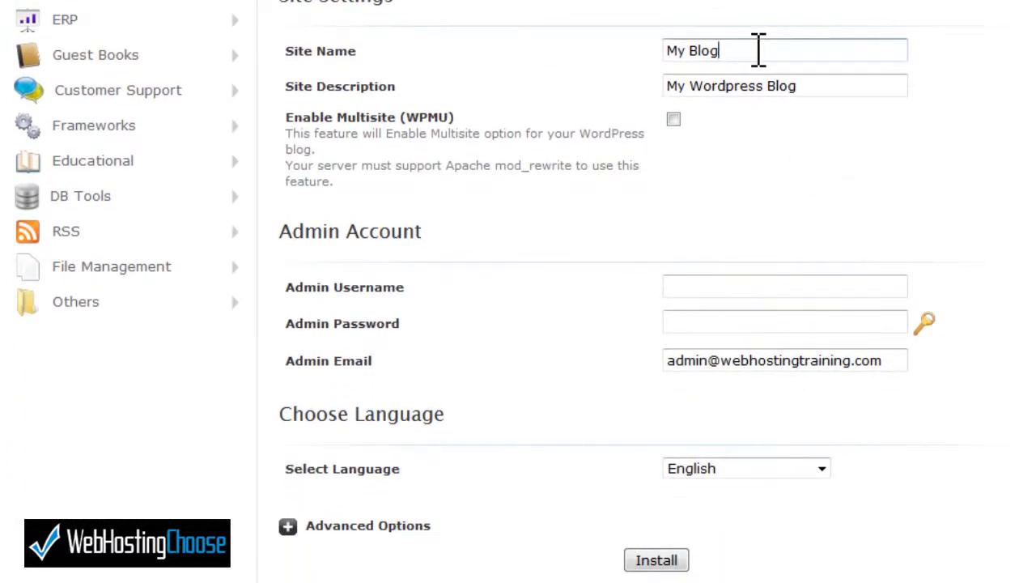
key("BackSpace")
key("BackSpace")
key("BackSpace")
key("BackSpace")
key("BackSpace")
key("BackSpace")
key("BackSpace")
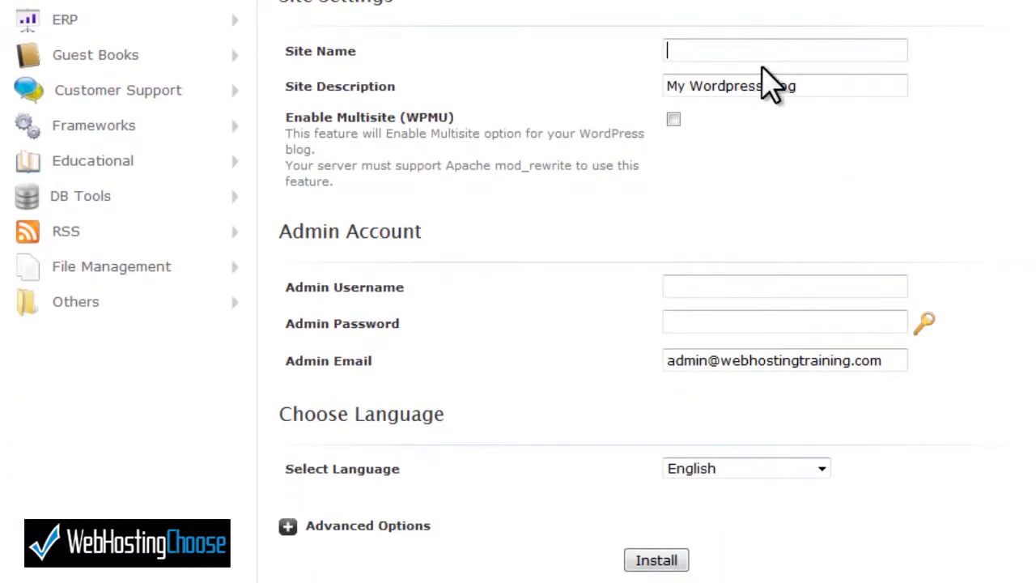
type("Web Hosting Tra")
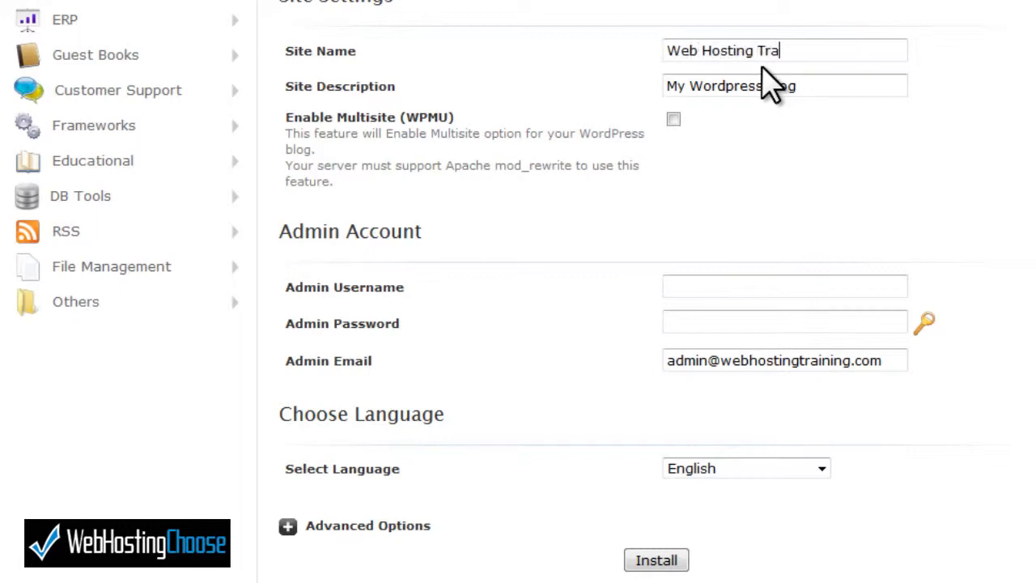
type("ining")
- Replace the 'My Wordpress Blog' description with the pasted epic training site tagline
left_click(806, 86)
left_click_drag(806, 86, 654, 127)
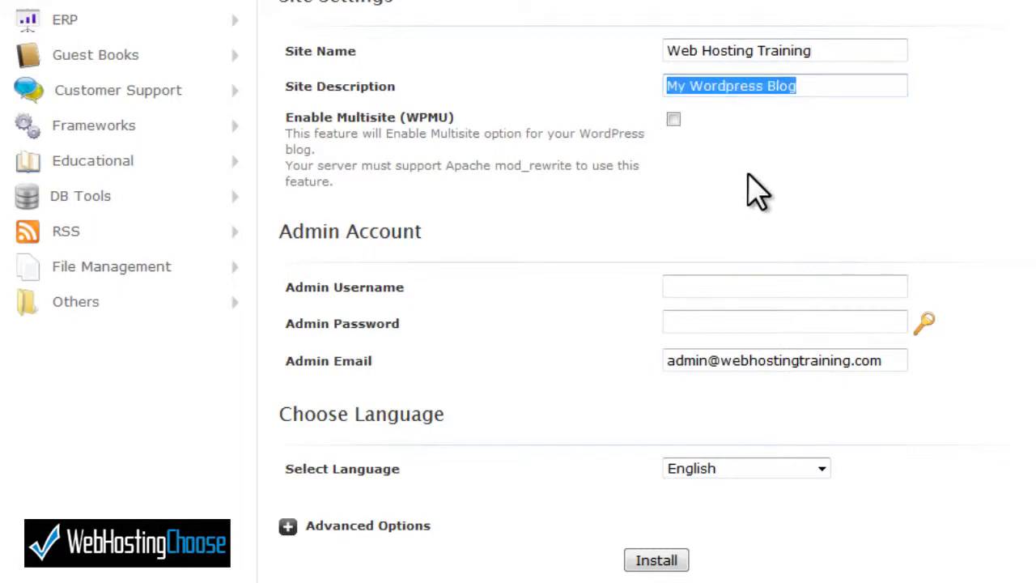
key("ctrl+v")
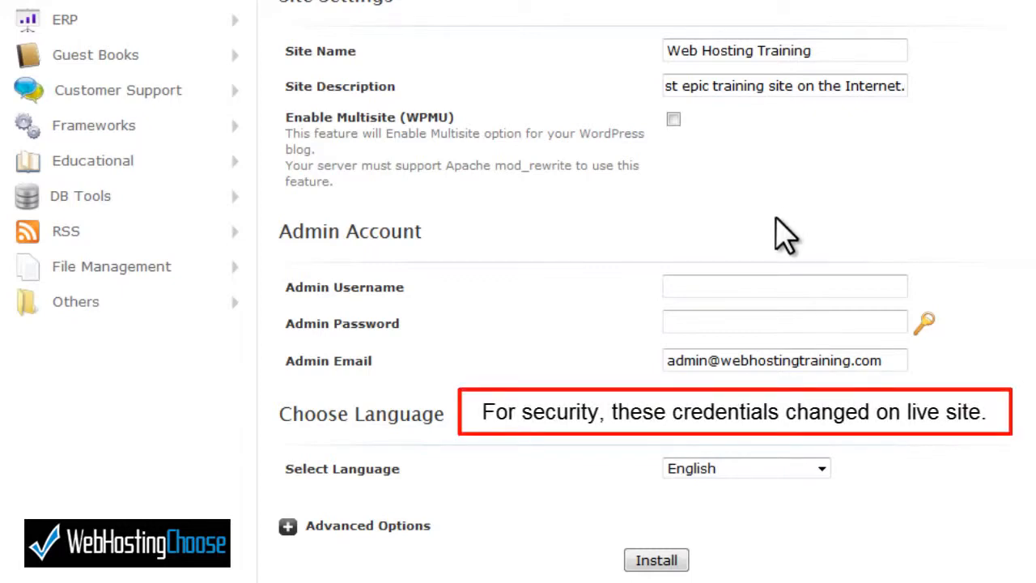
- Enter the WordPress admin username and admin password
left_click(745, 288)
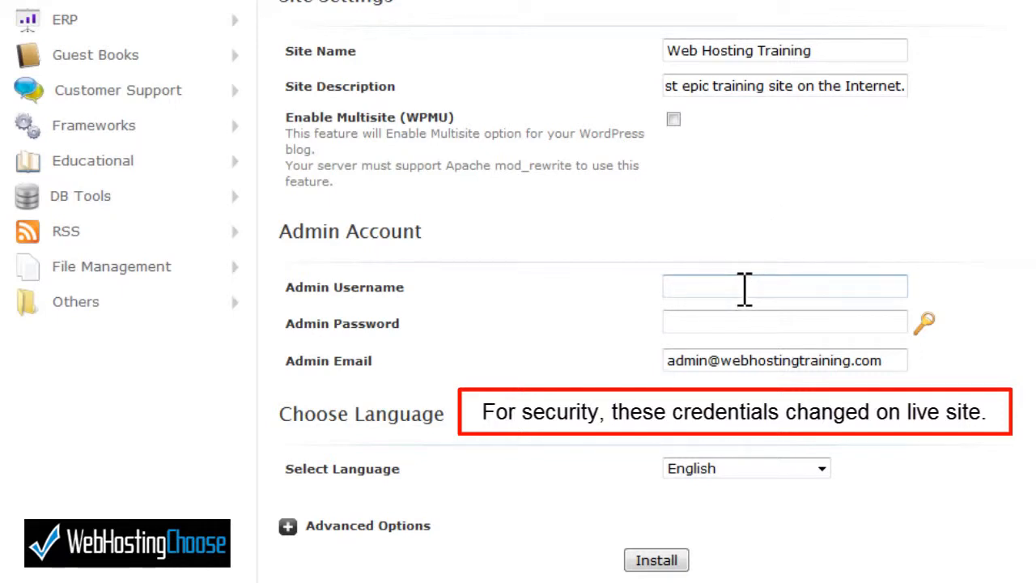
type("Demo")
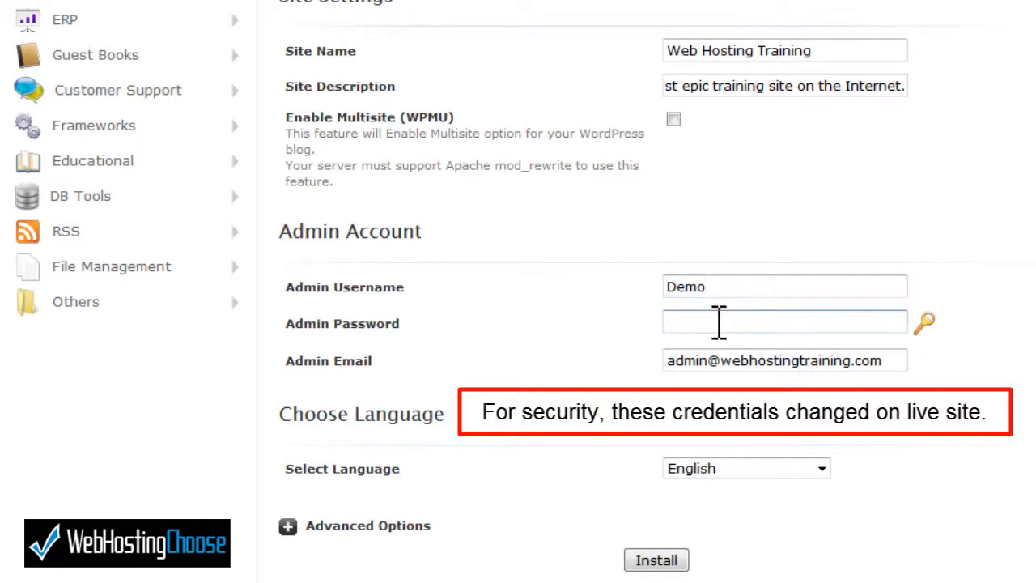
left_click(719, 322)
type("fakepassword")
left_click(720, 360)
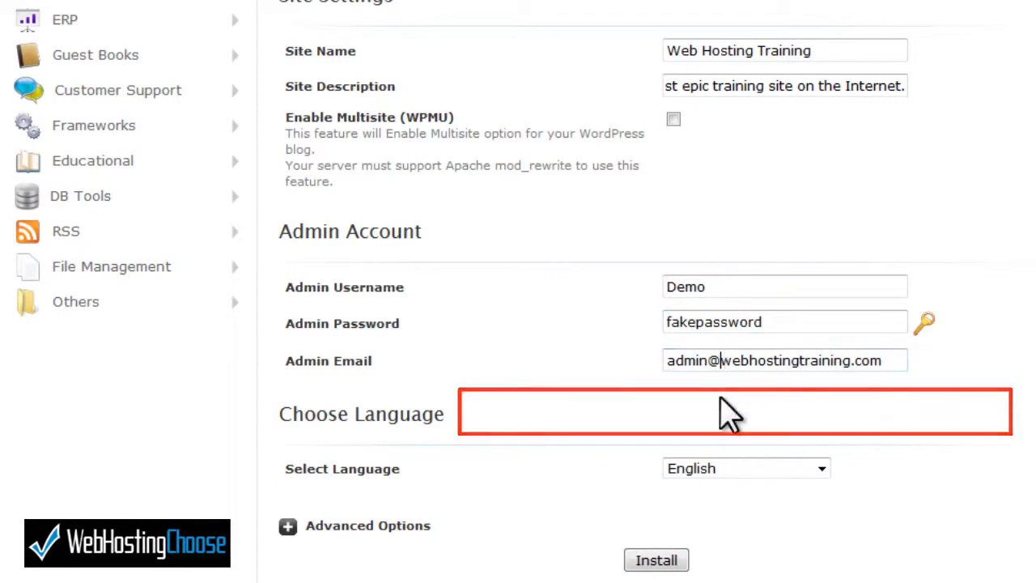
scroll(740, 528, "up", 1)
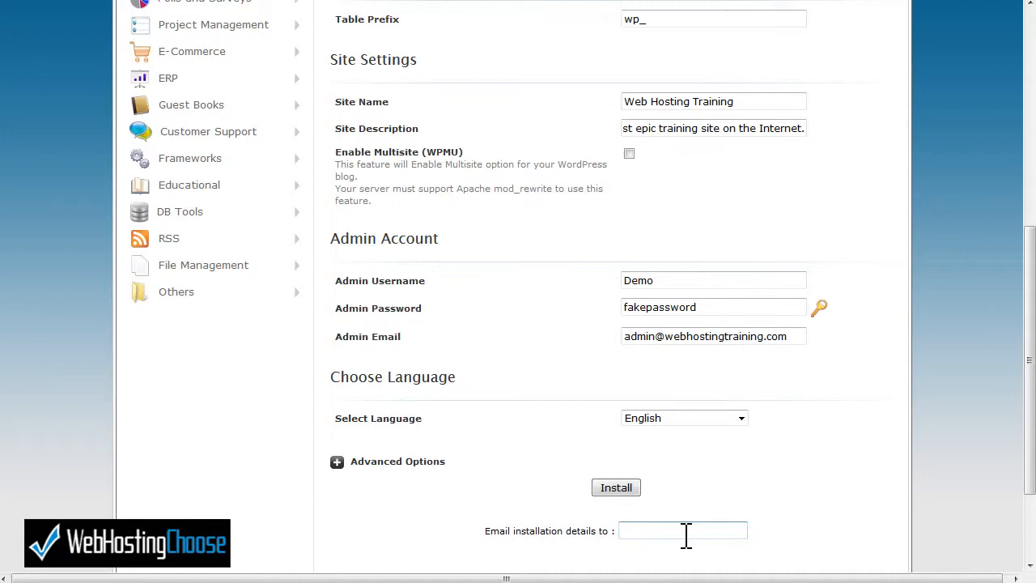
left_click(616, 488)
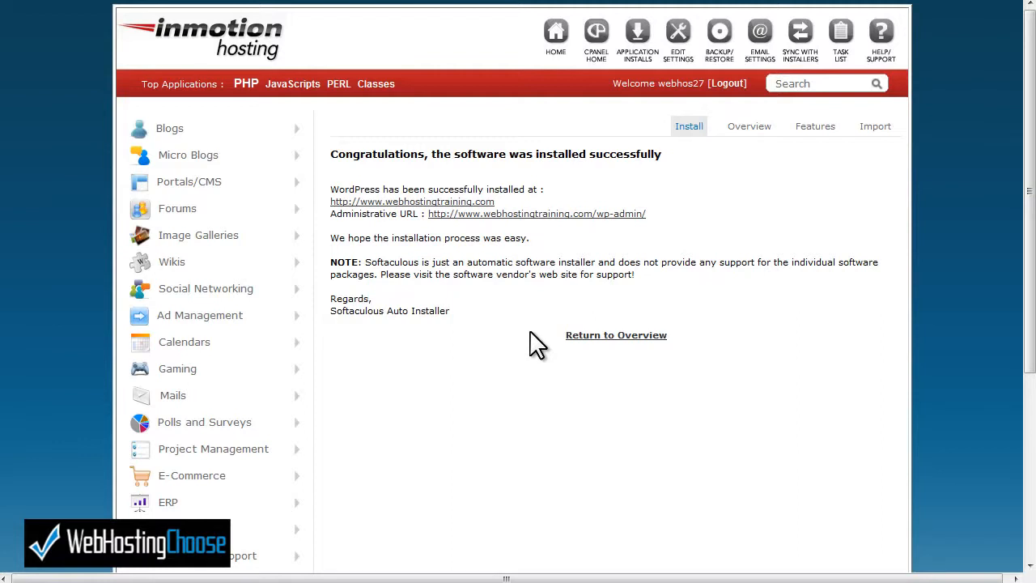
left_click(435, 204)
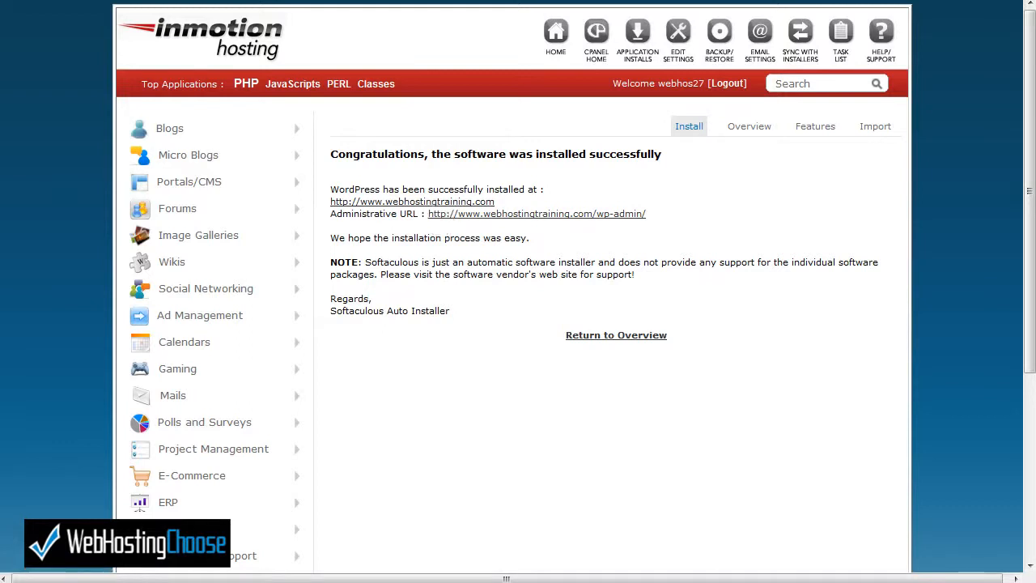